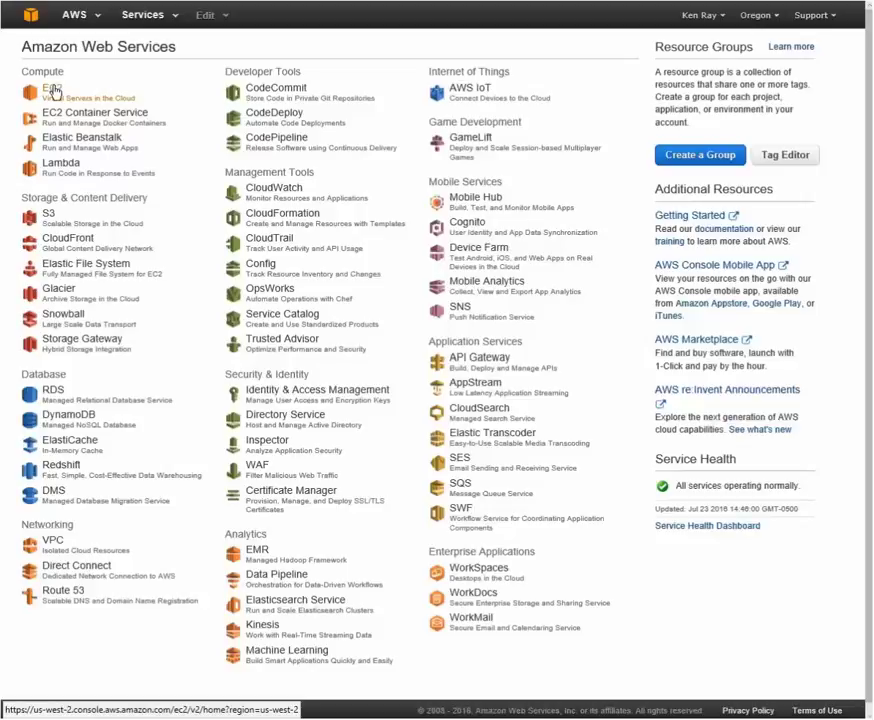
Start launching a new EC2 instance using the Microsoft Windows Server 2012 R2 Base machine image
click(52, 91)
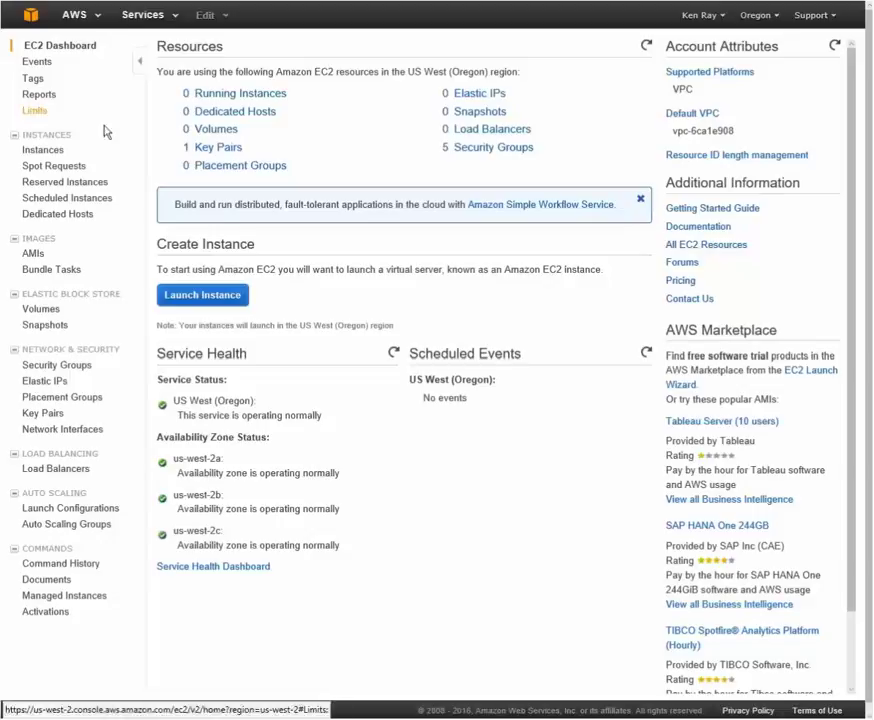
click(190, 302)
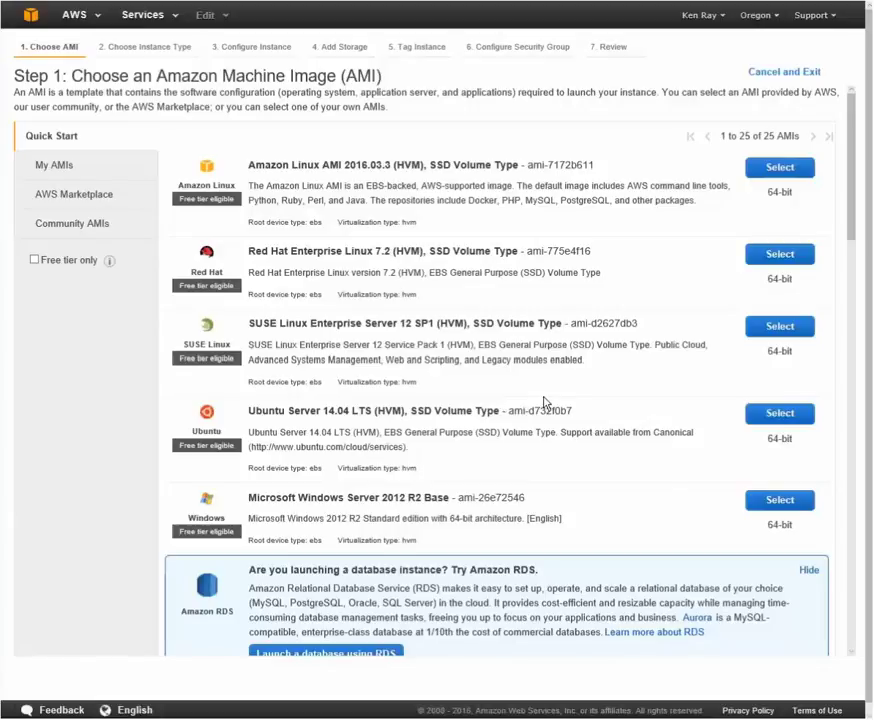
scroll(538, 412, down, 4)
scroll(538, 414, down, 4)
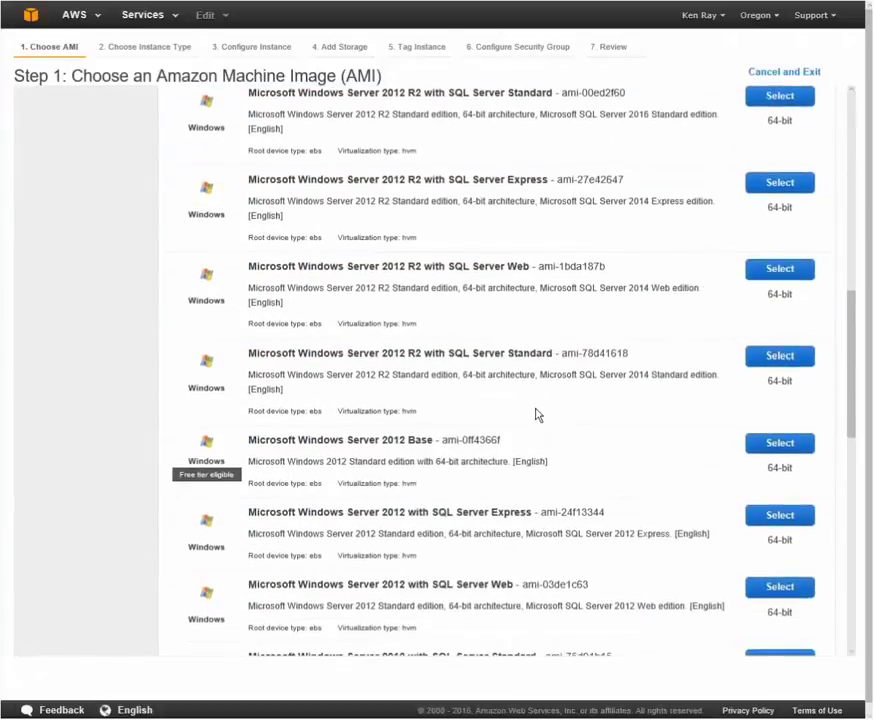
scroll(538, 413, up, 6)
scroll(540, 397, up, 2)
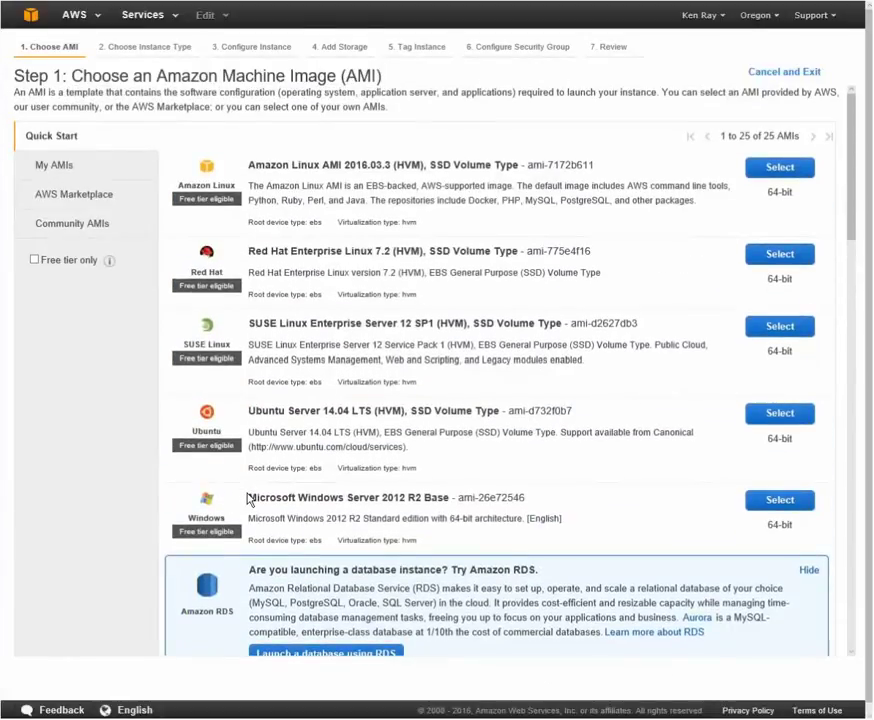
drag(249, 498, 437, 510)
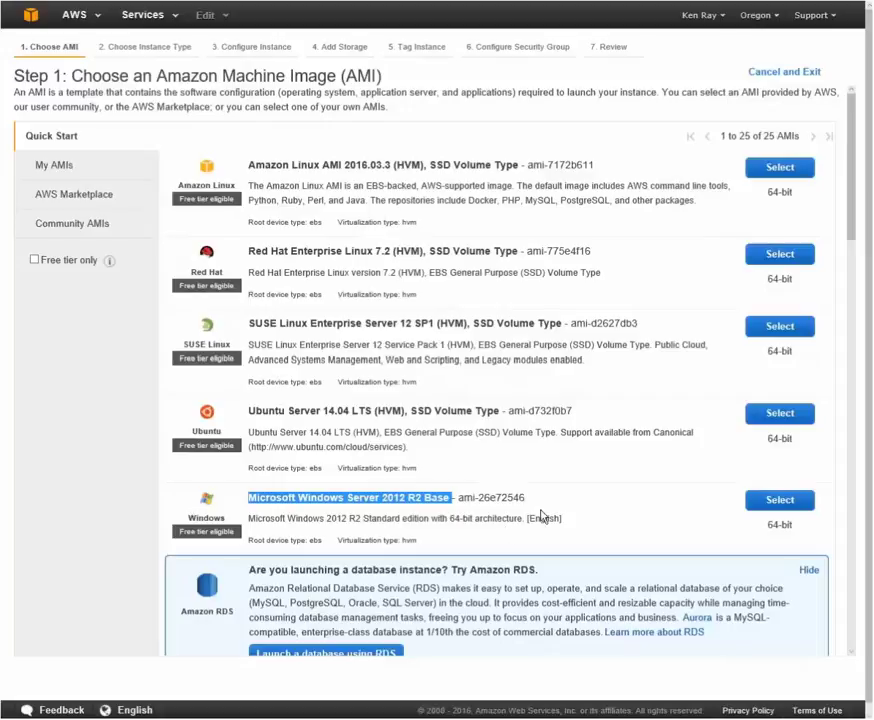
click(782, 500)
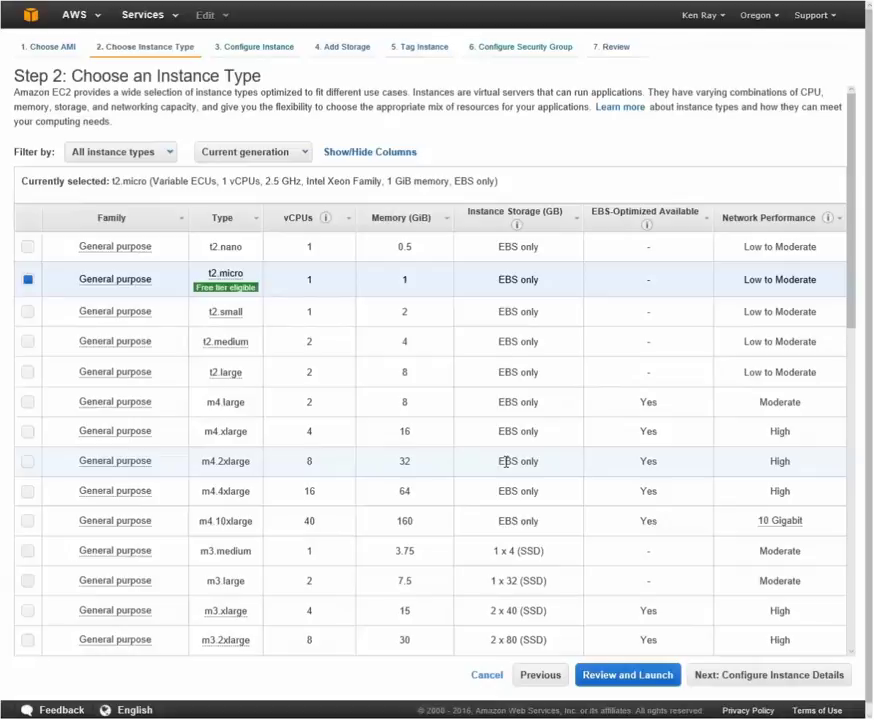
Keep the t2.micro type and the default instance details, storage and tag settings, and proceed to the security group configuration
click(788, 683)
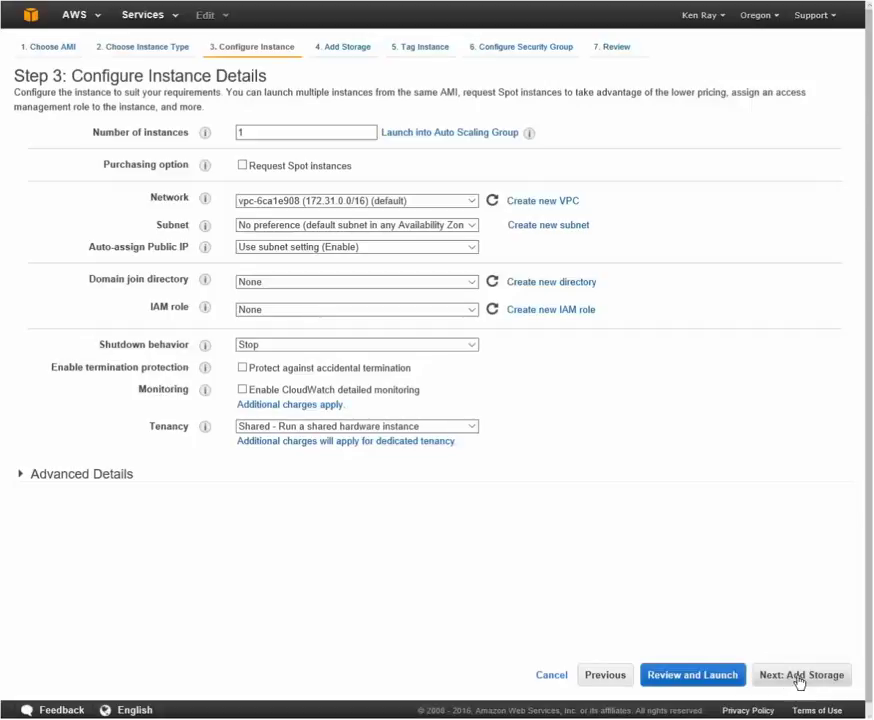
click(799, 678)
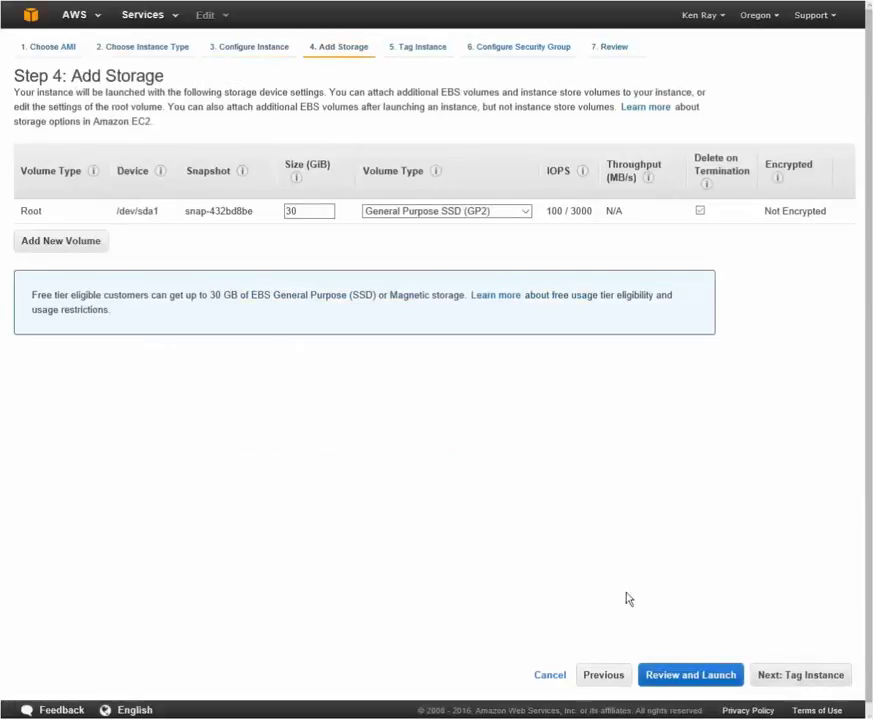
click(309, 213)
double_click(309, 213)
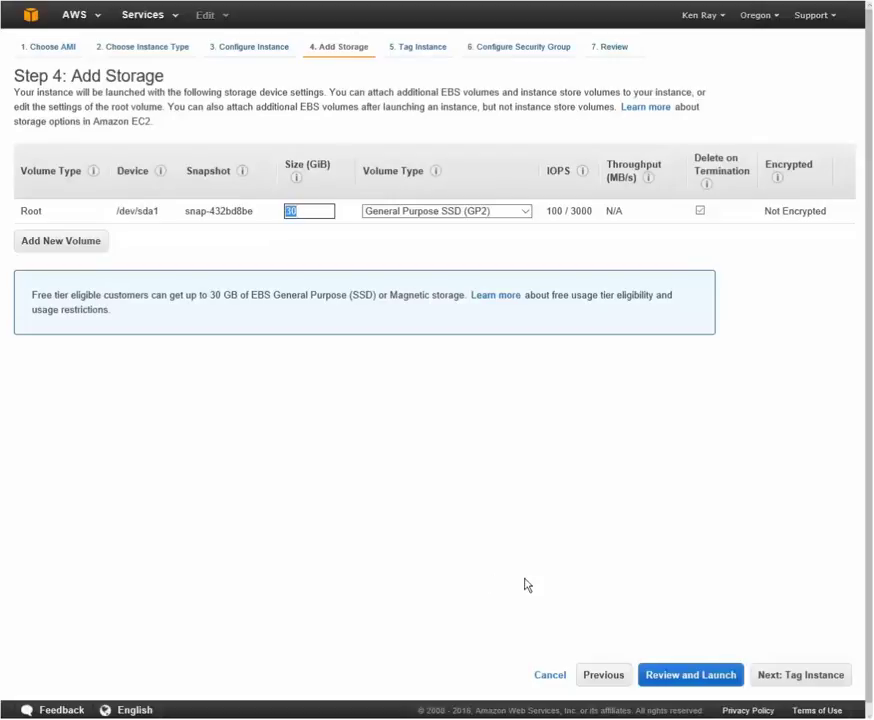
click(528, 213)
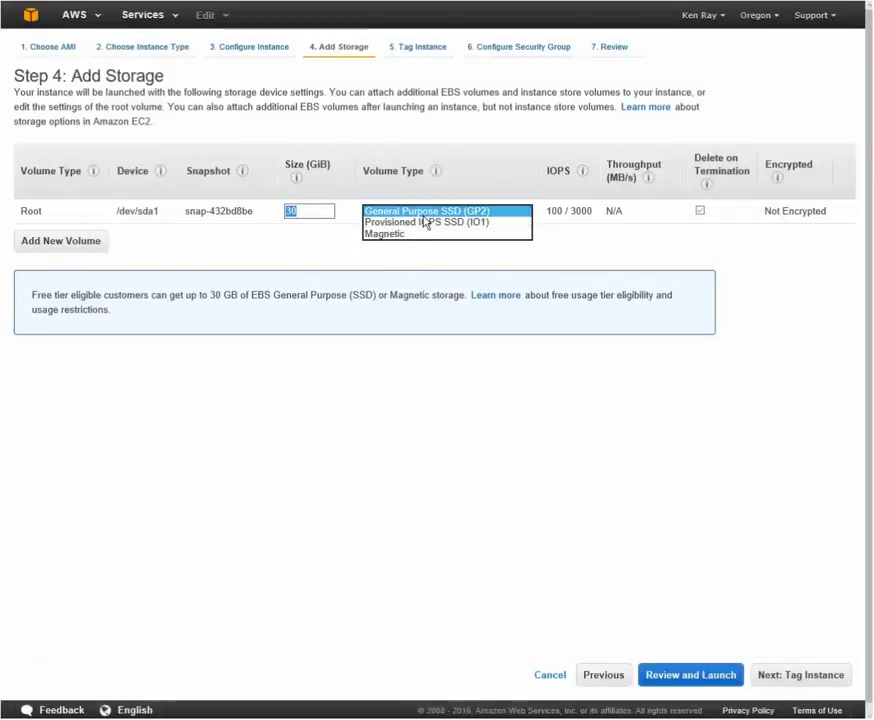
click(400, 472)
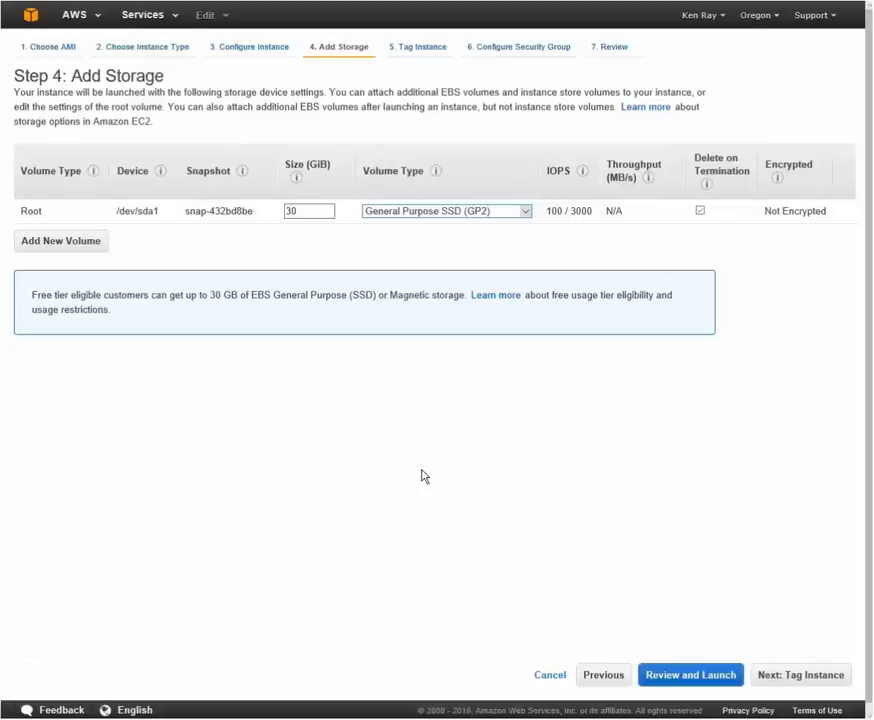
click(810, 675)
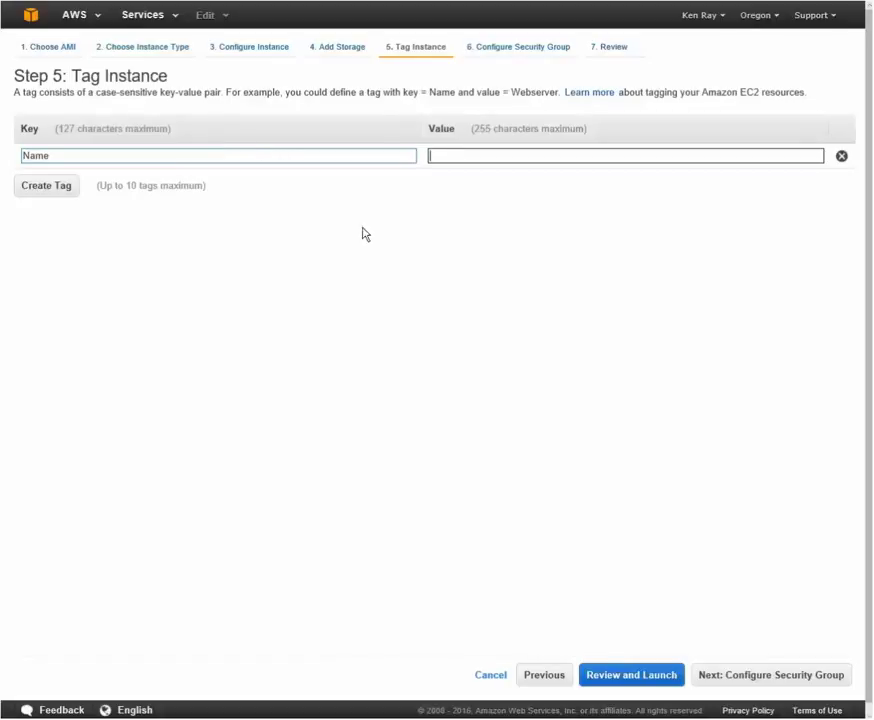
click(751, 684)
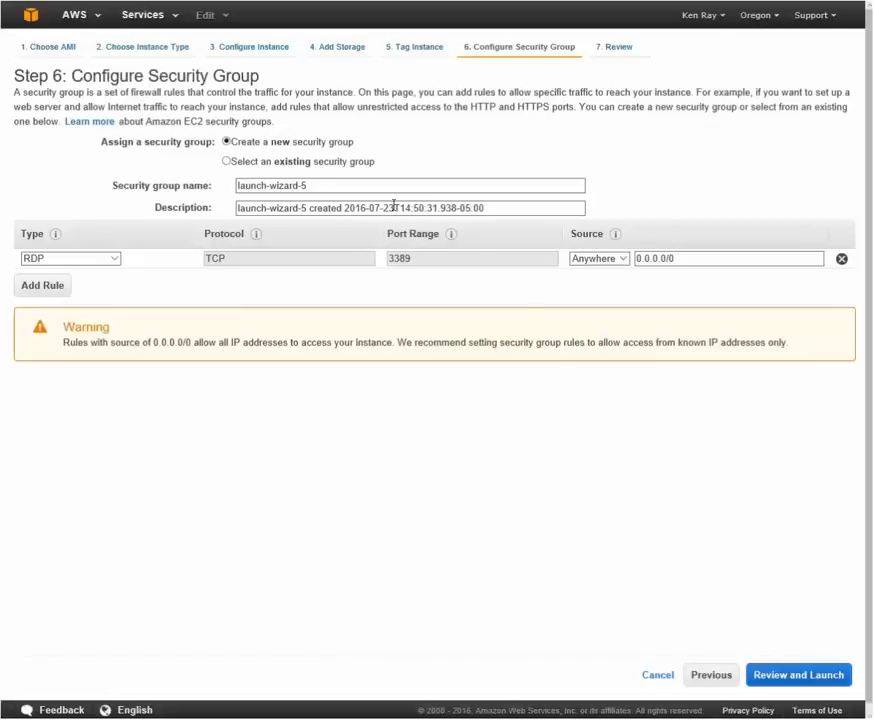
Add a Custom TCP rule for port 491 to the new security group with source Anywhere
click(32, 283)
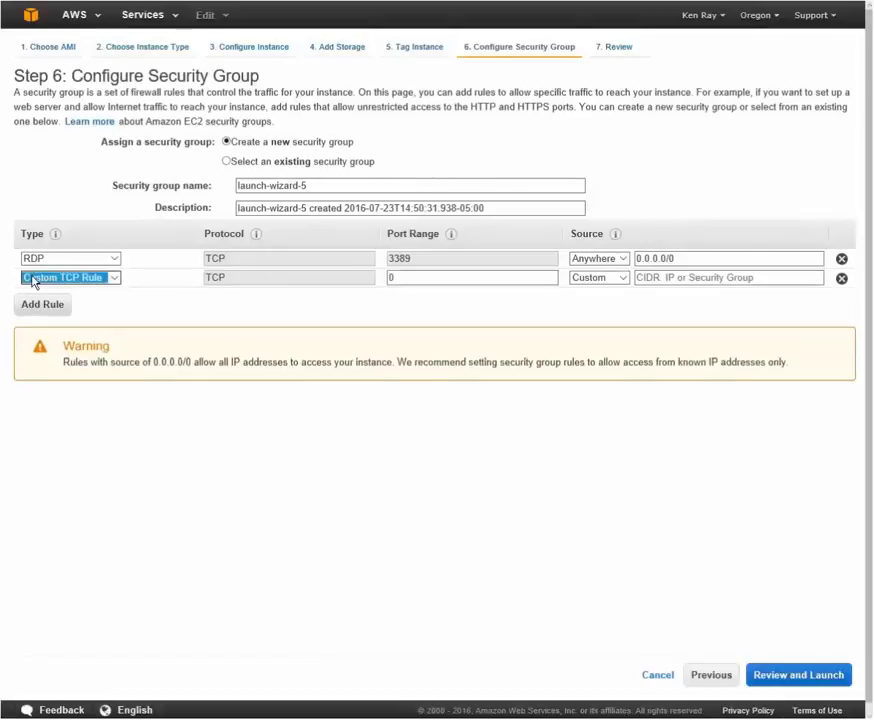
click(406, 277)
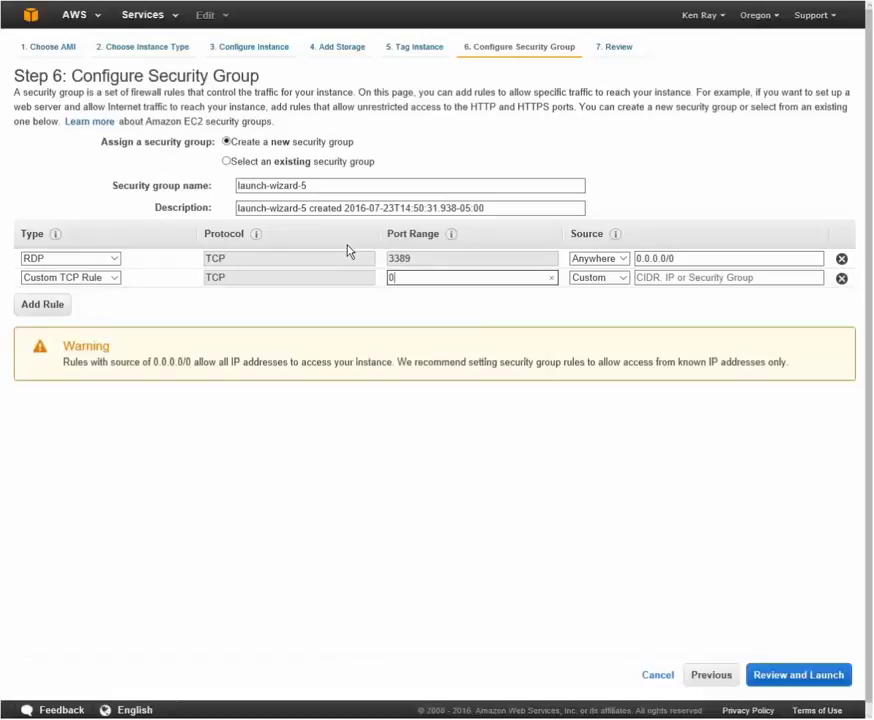
text(49)
key(BackSpace)
key(BackSpace)
key(BackSpace)
text(94)
key(BackSpace)
key(BackSpace)
text(491)
click(619, 276)
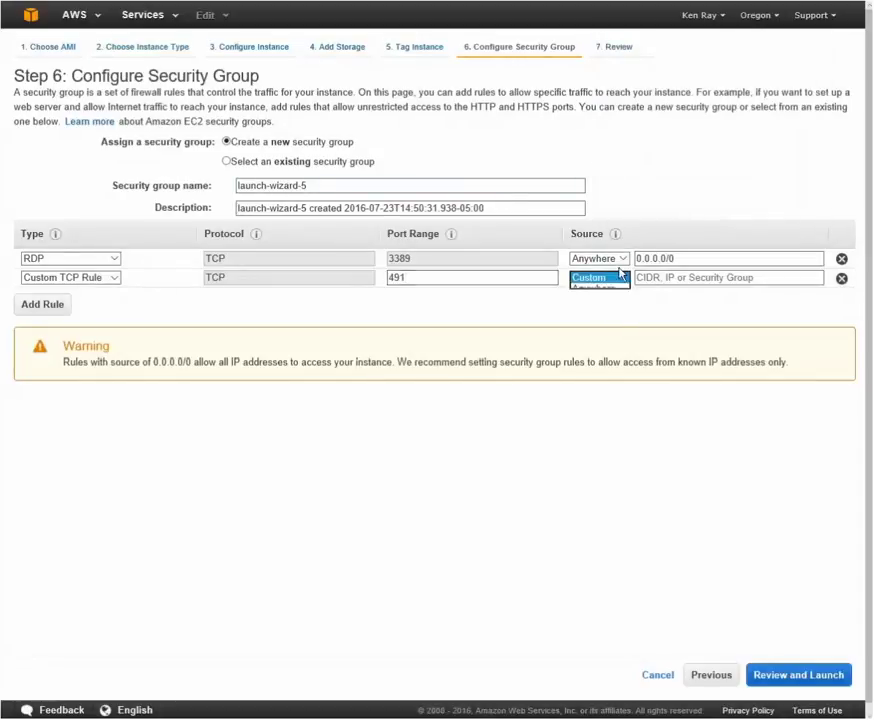
click(604, 288)
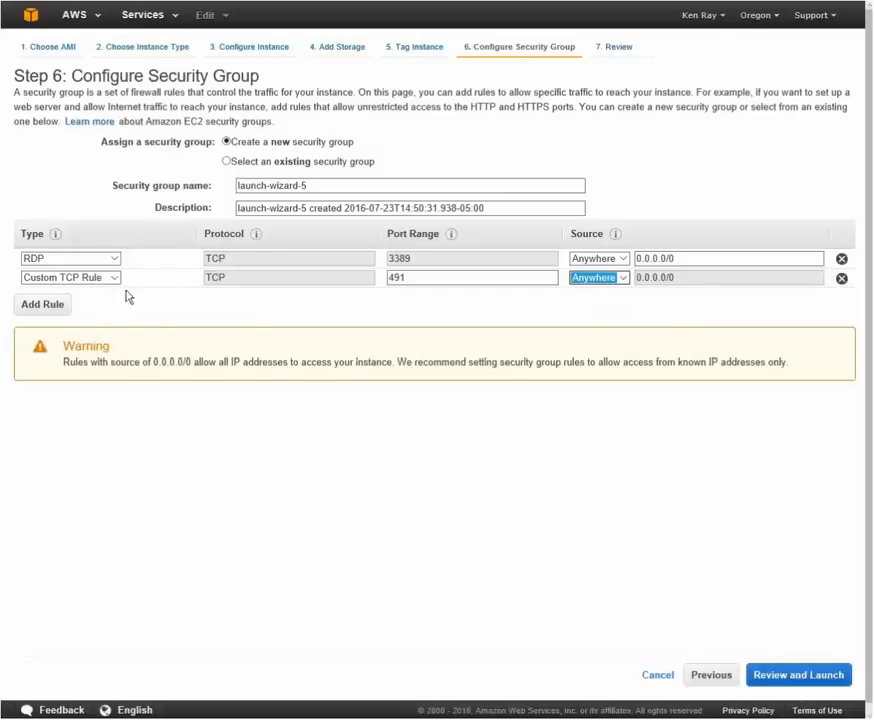
Add an HTTP rule to the security group and proceed to the launch review
click(41, 303)
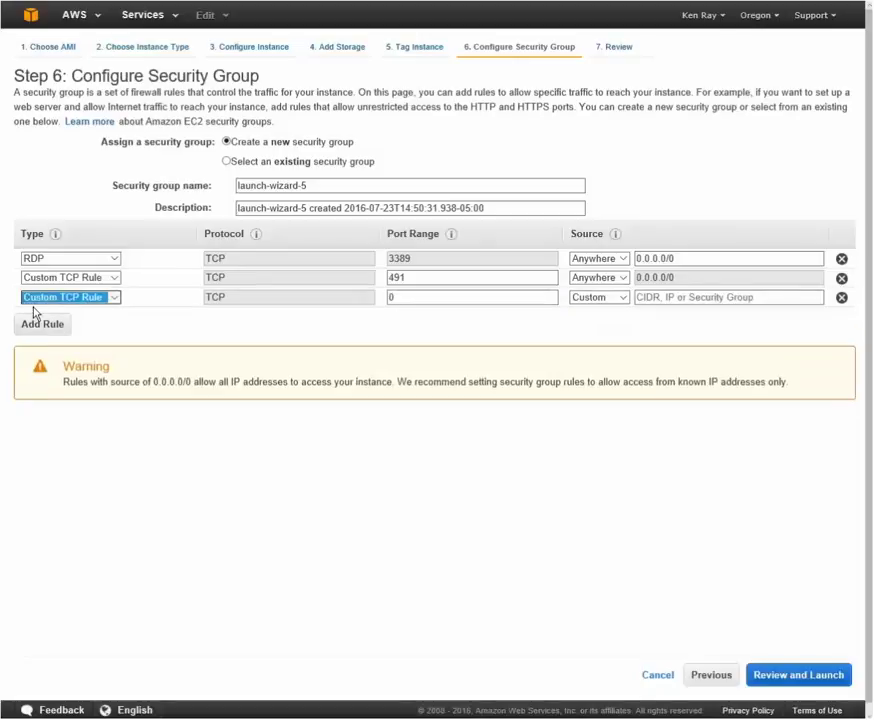
click(114, 297)
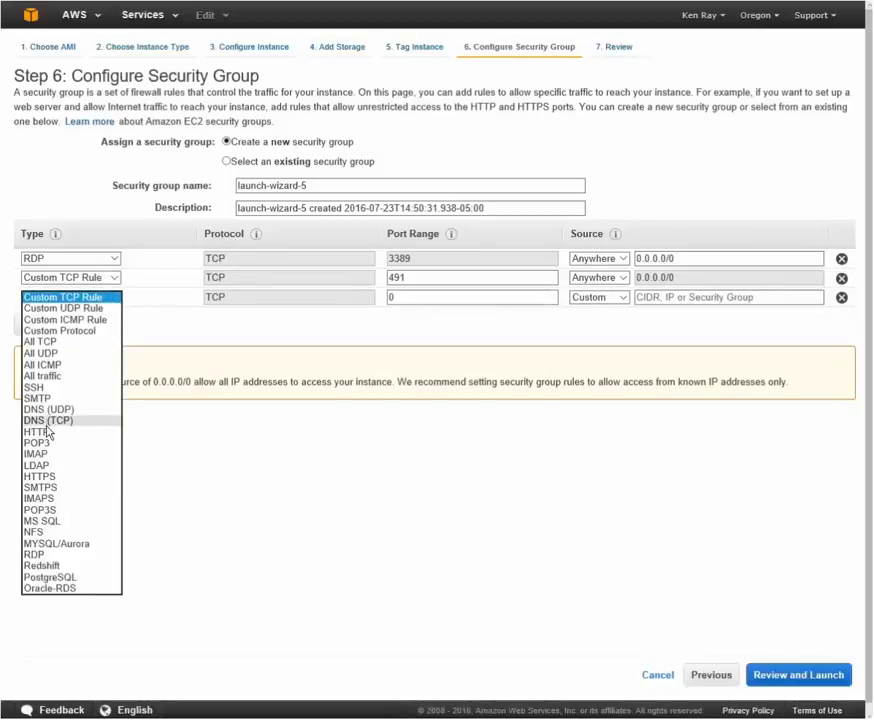
click(37, 431)
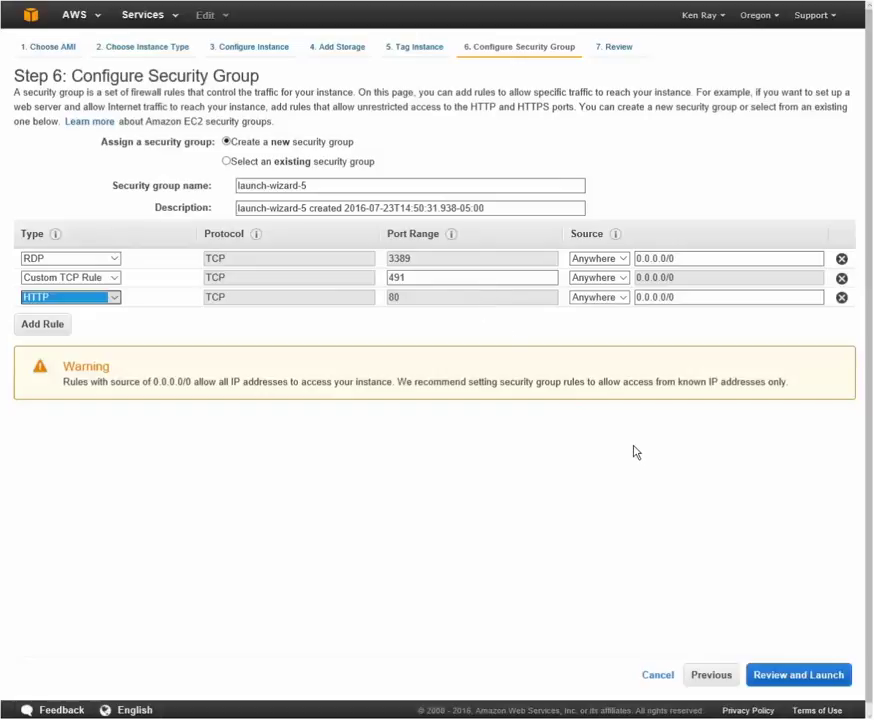
click(801, 676)
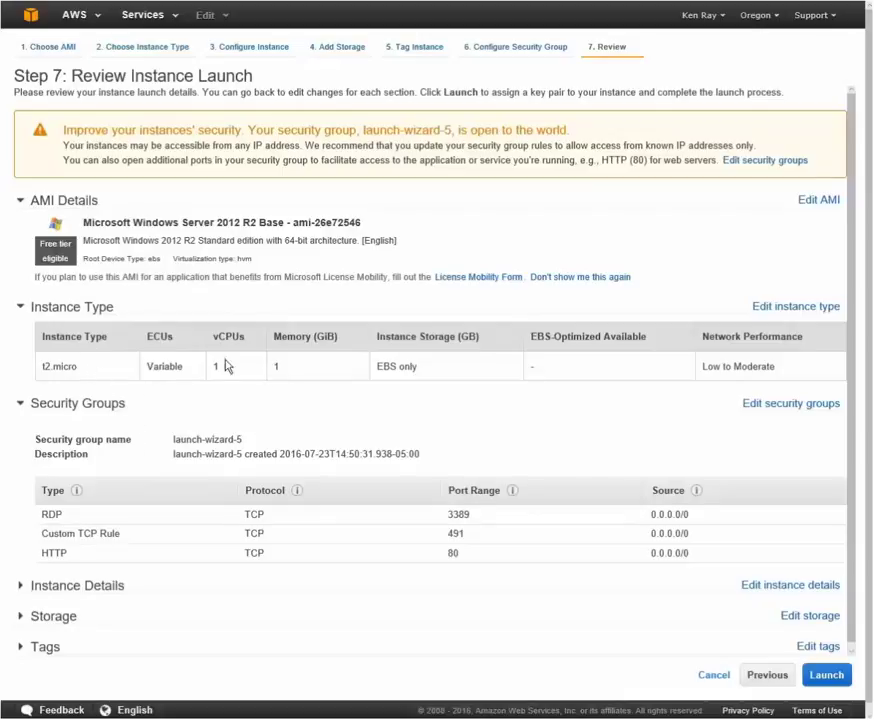
Launch the instance with the existing AppScaling key pair, acknowledging access to its private key file
click(826, 676)
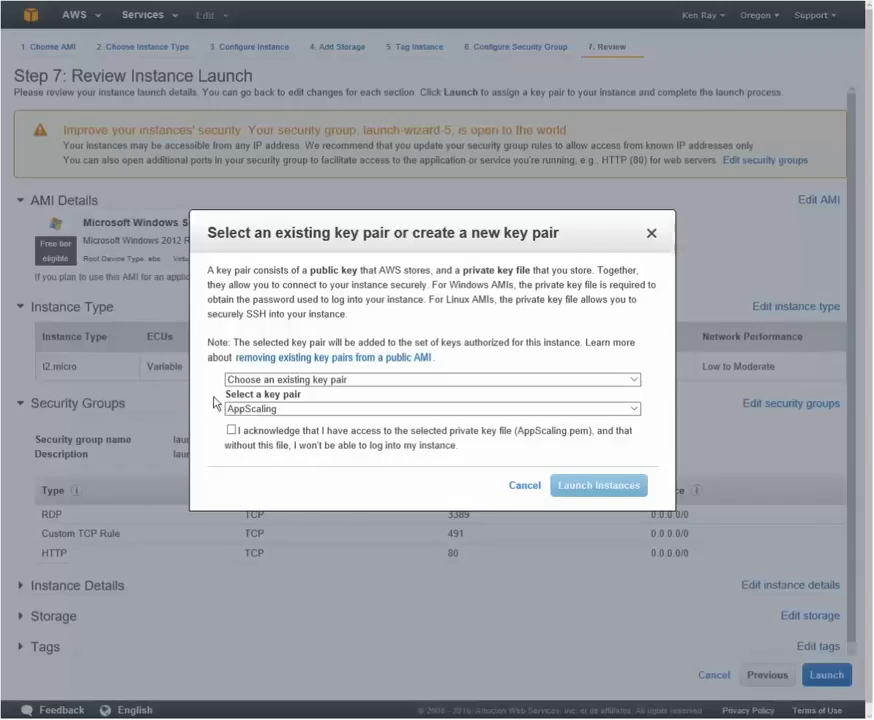
click(231, 431)
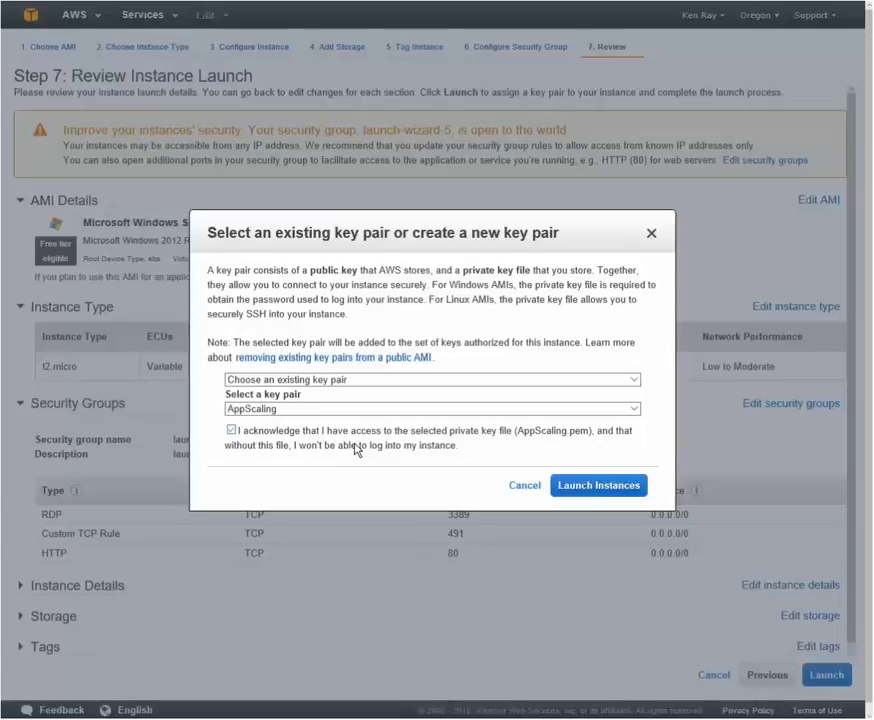
click(635, 380)
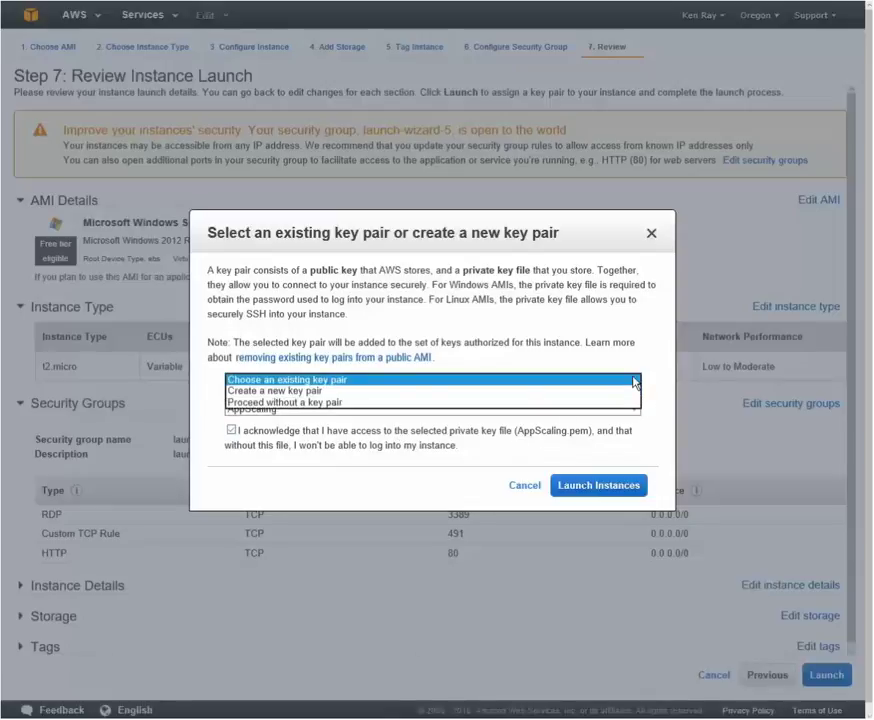
click(655, 328)
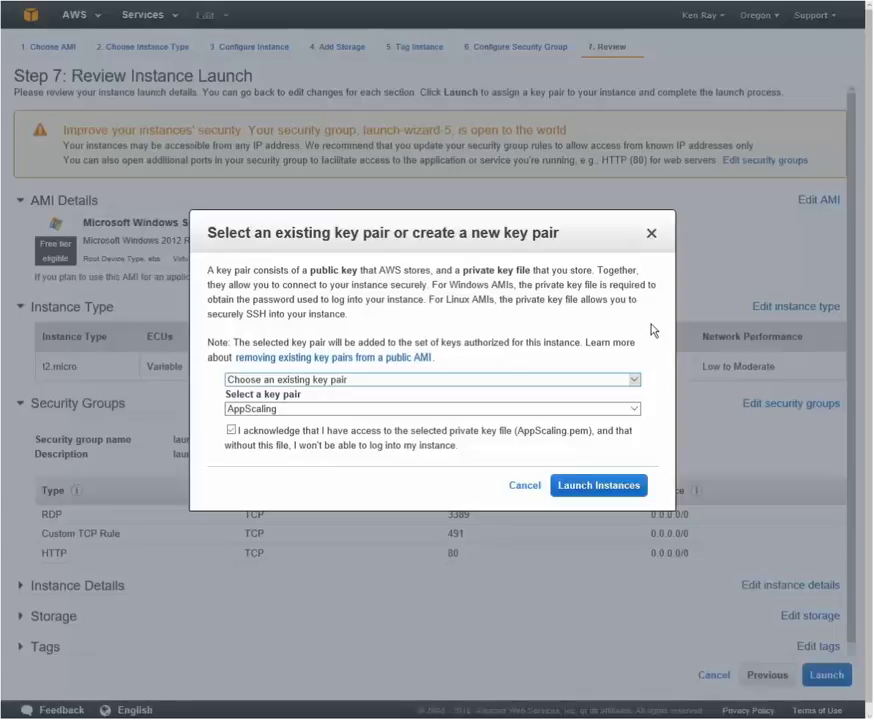
click(606, 492)
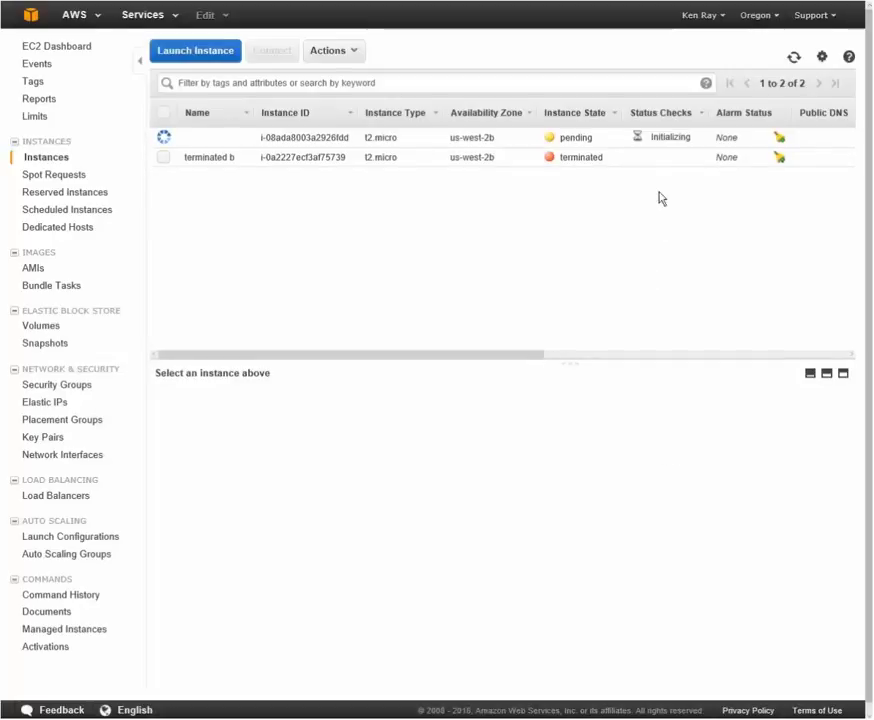
Name the newly launched instance AppScaling in the instances list
click(241, 138)
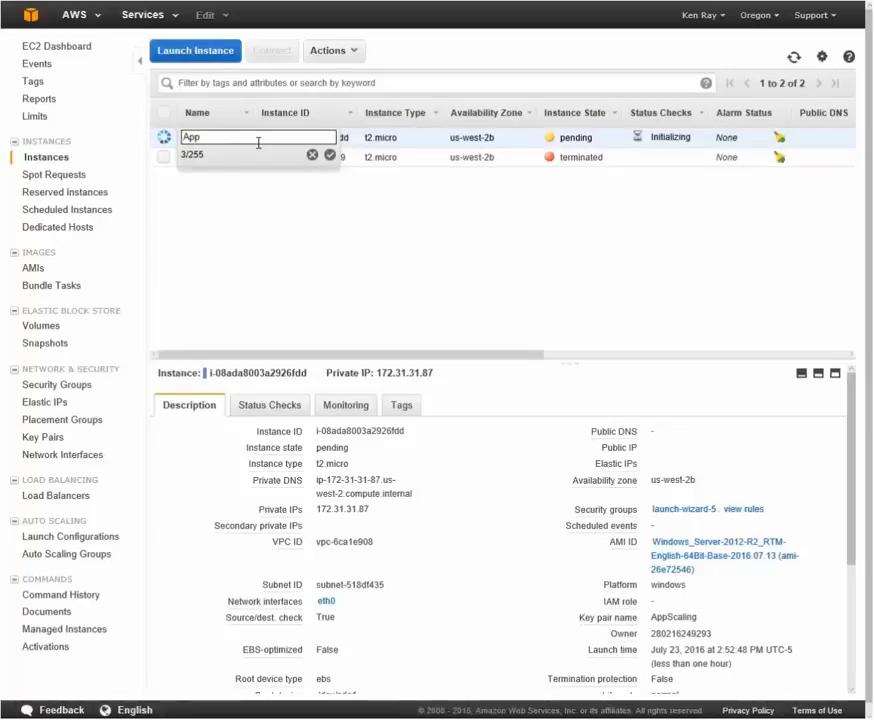
text(AppScaling)
key(BackSpace)
key(BackSpace)
text(ng)
click(330, 157)
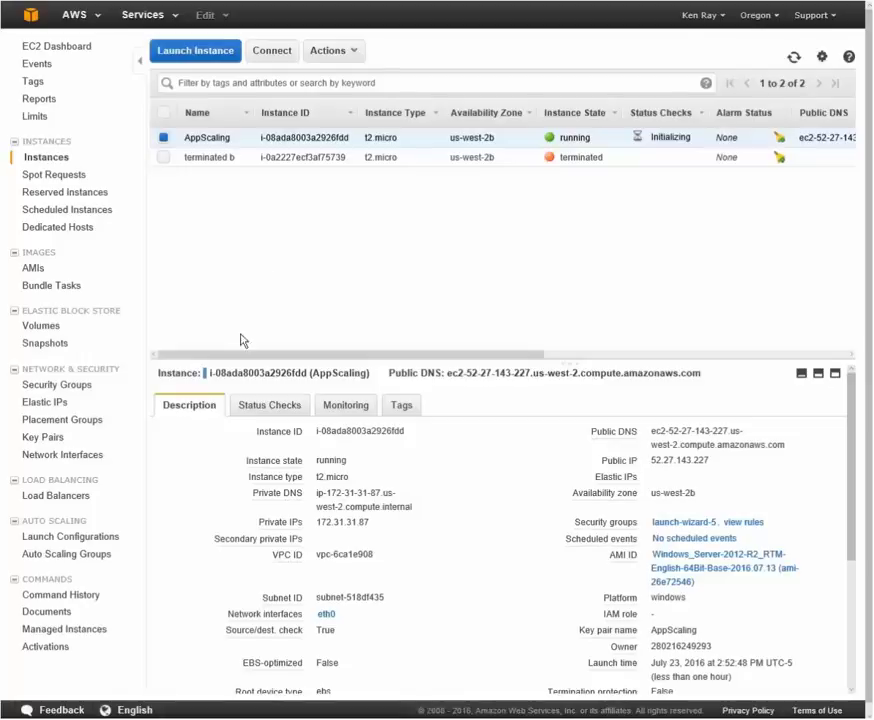
Allocate a new Elastic IP address and dismiss the confirmation
click(65, 410)
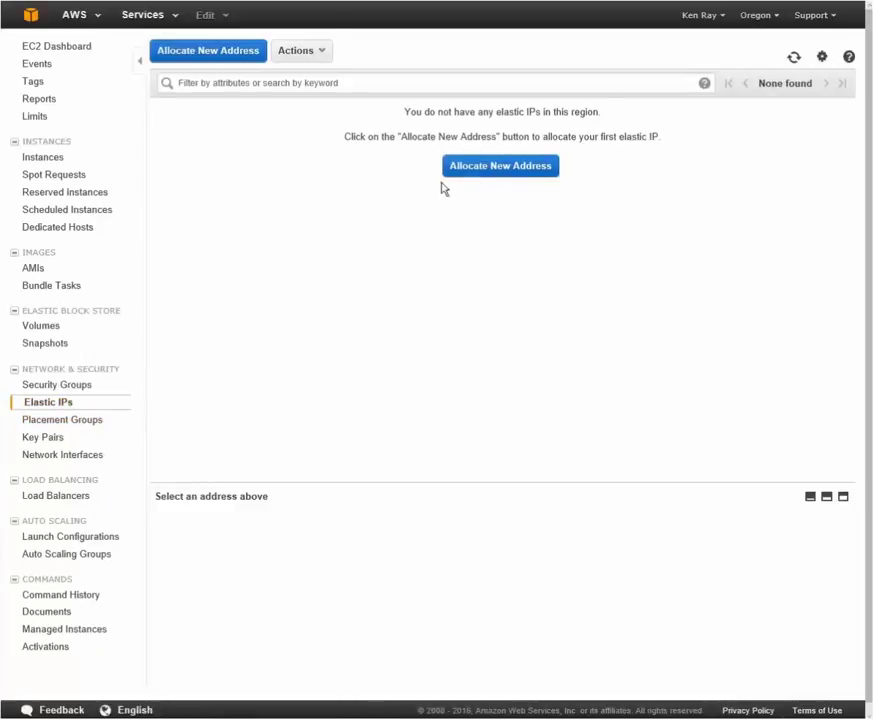
click(471, 177)
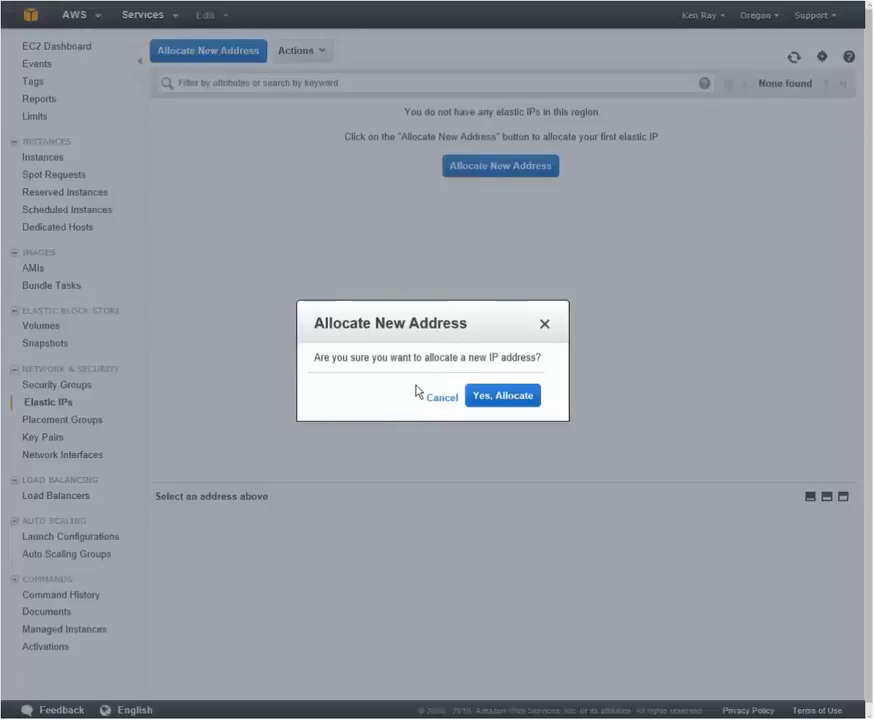
click(511, 400)
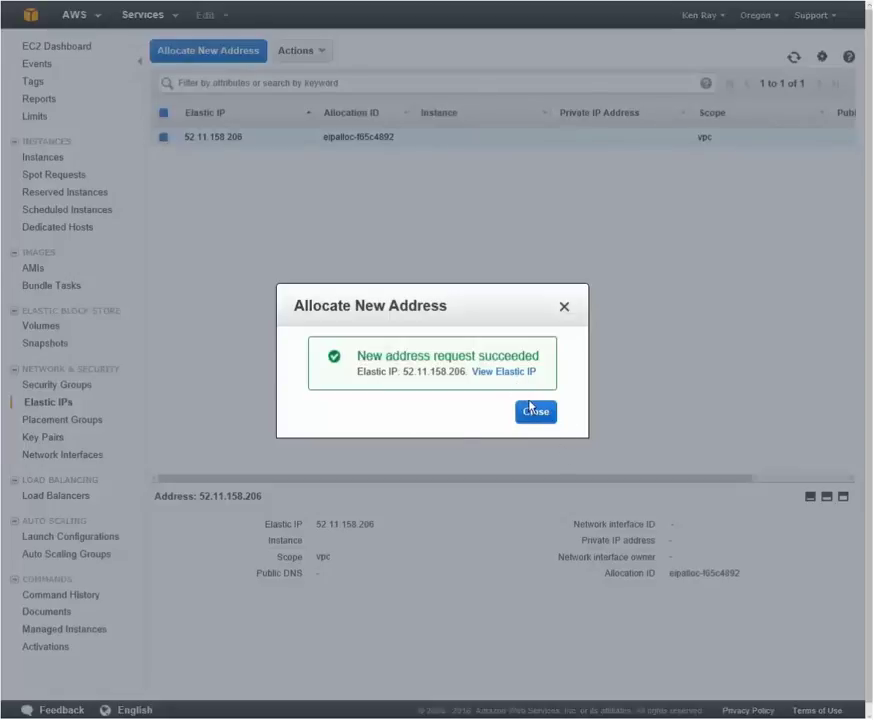
click(528, 411)
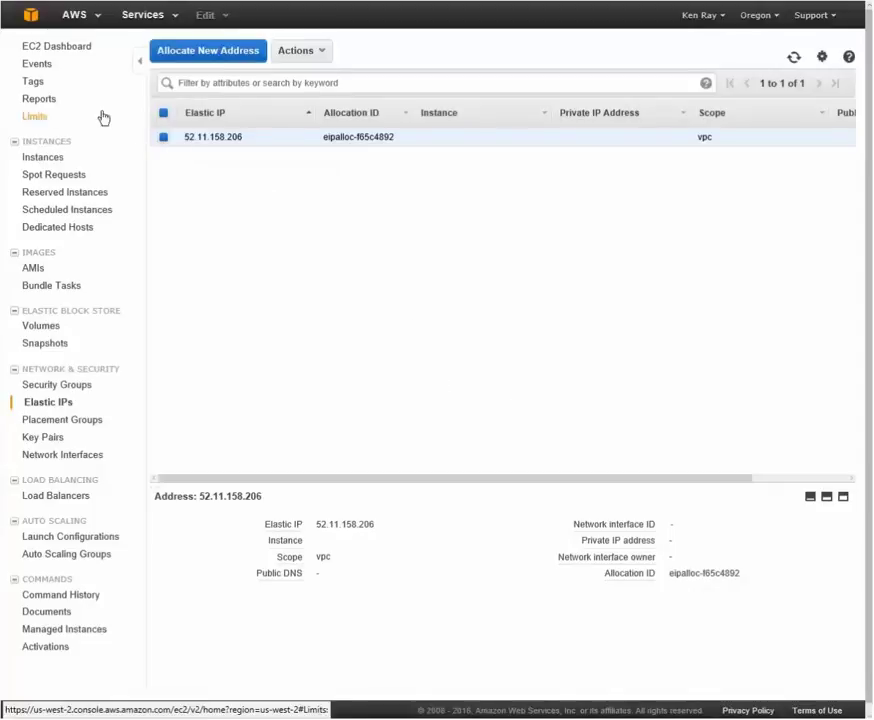
Associate the selected Elastic IP address with the running AppScaling instance, keeping its default private IP address
click(306, 54)
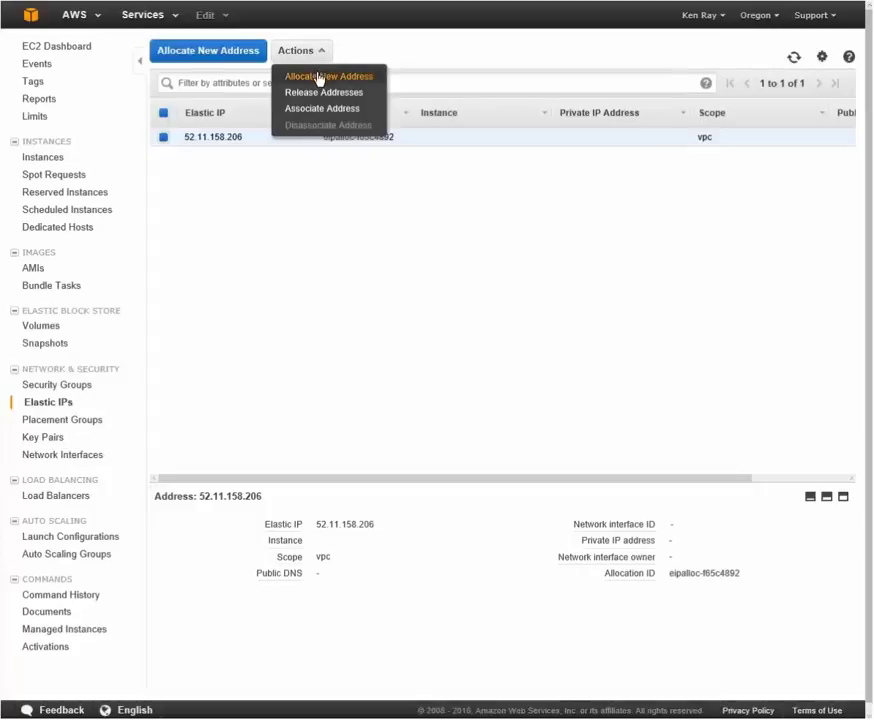
click(321, 109)
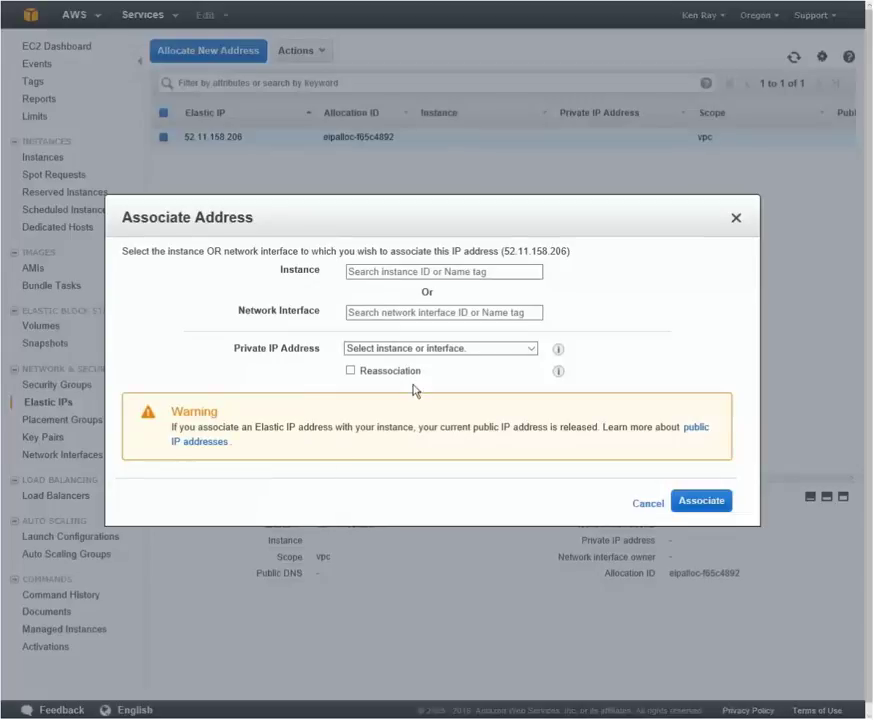
click(462, 270)
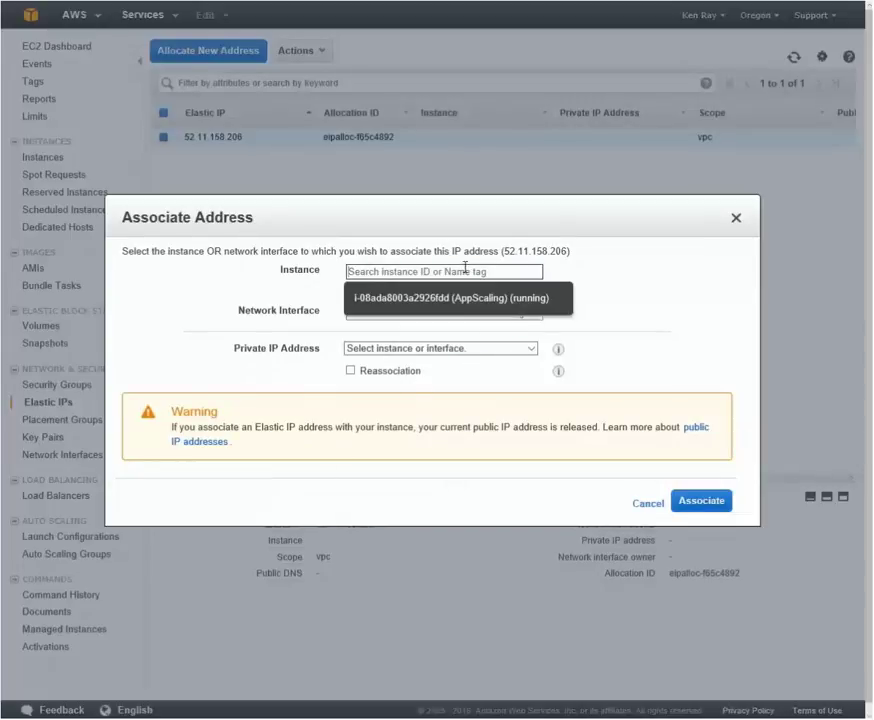
click(464, 302)
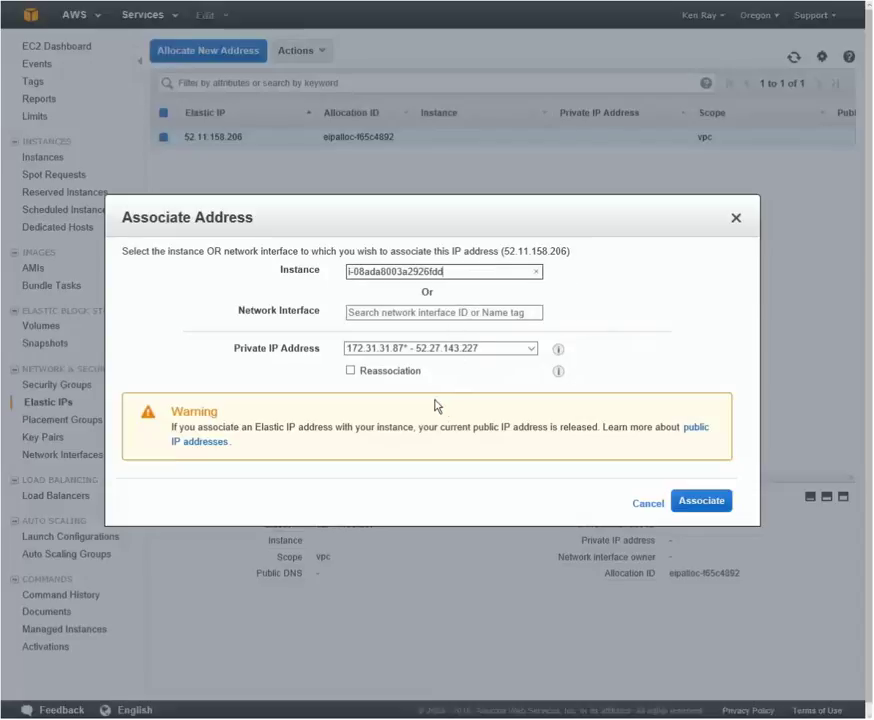
click(703, 502)
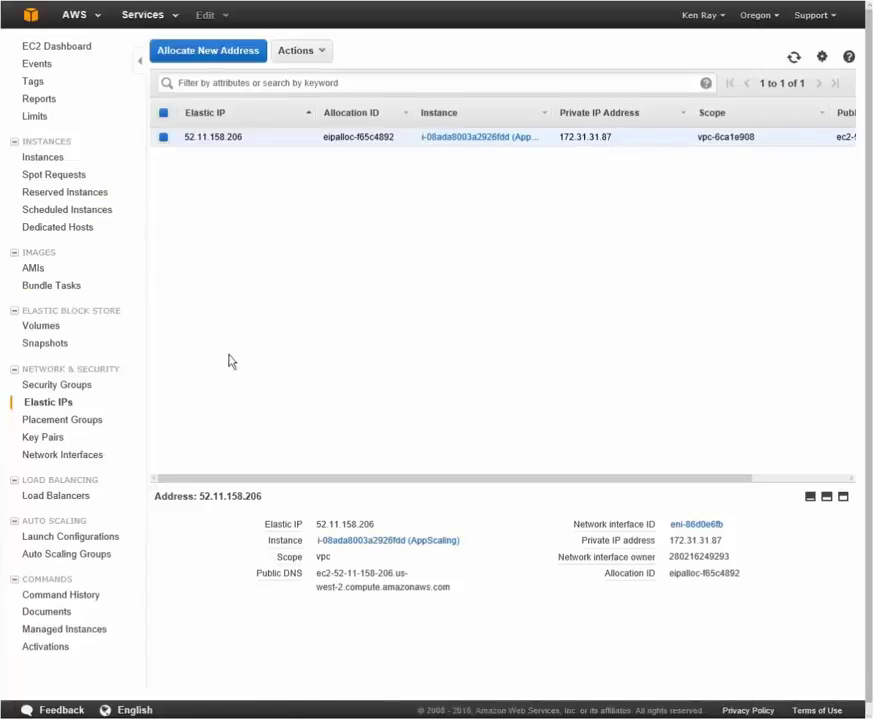
Select the AppScaling instance in the instances list and check its public and Elastic IP addresses in the description
click(52, 161)
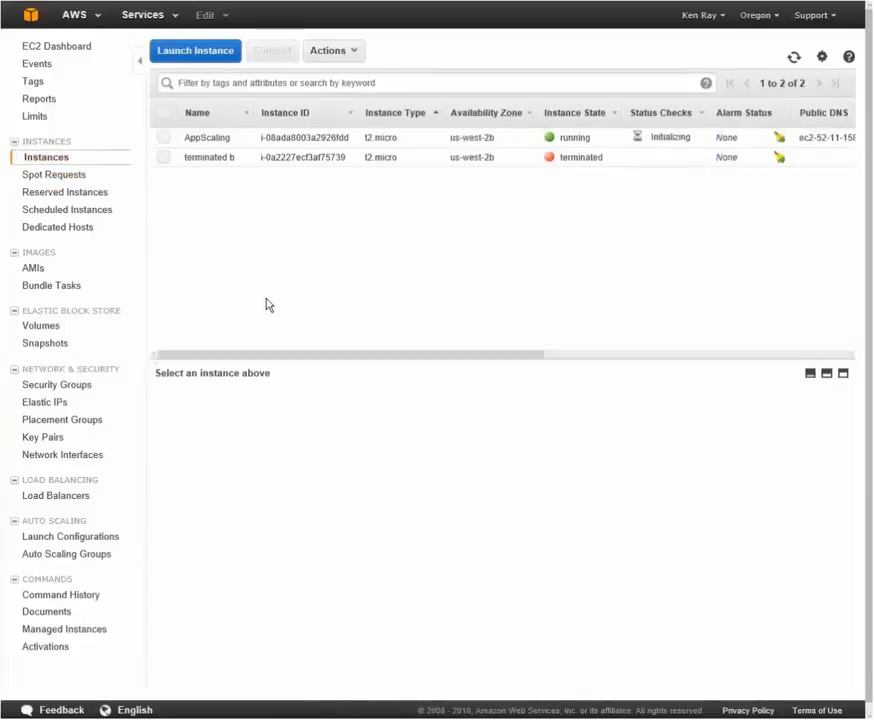
click(164, 138)
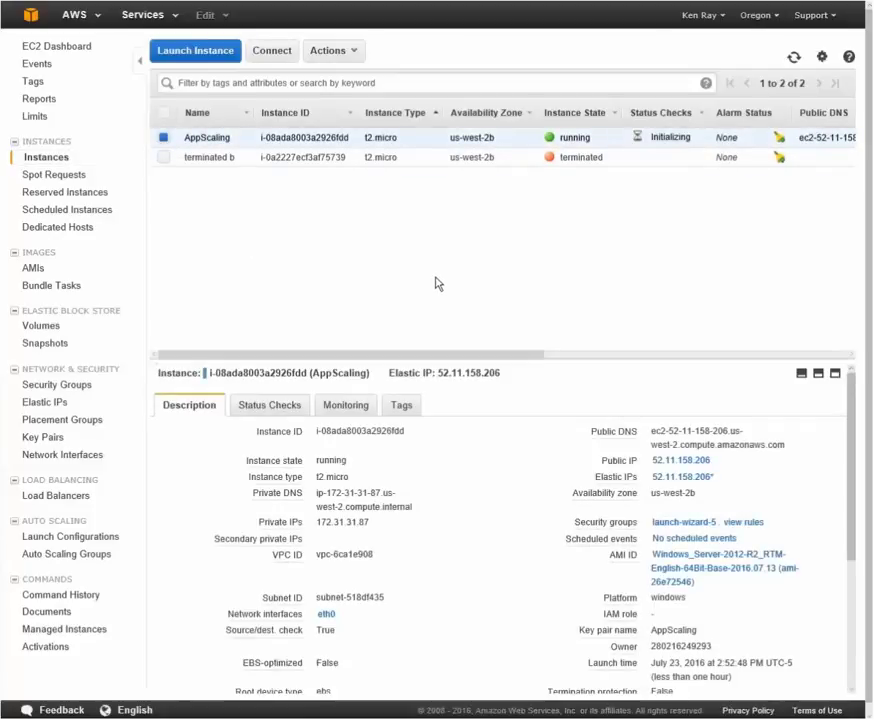
scroll(436, 280, down, 1)
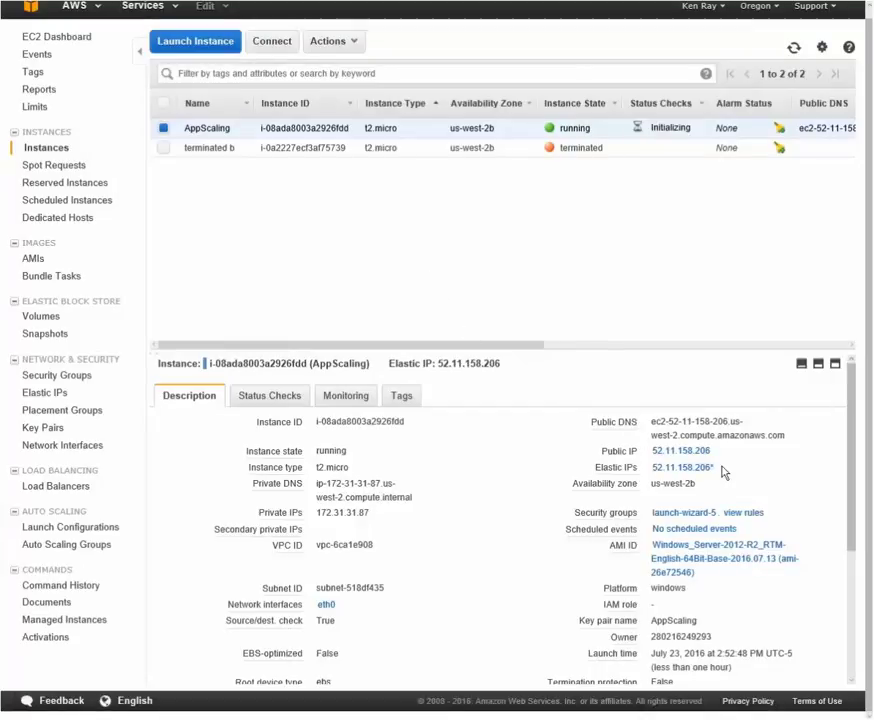
drag(715, 456, 656, 452)
Switch to the text editor window that holds the contents of the private key file
key(alt+Tab)
right_click(150, 221)
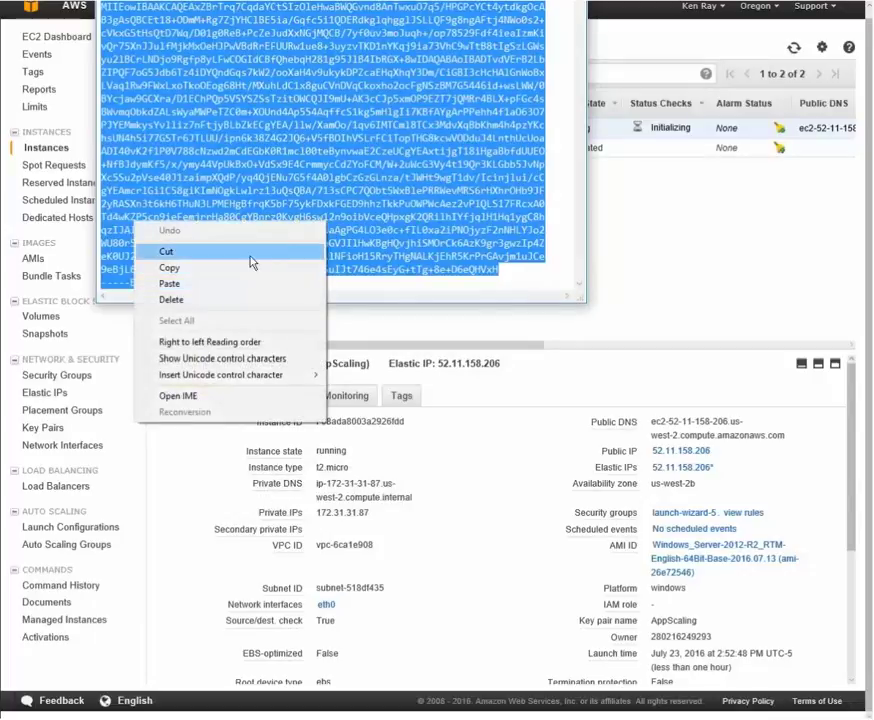
click(172, 299)
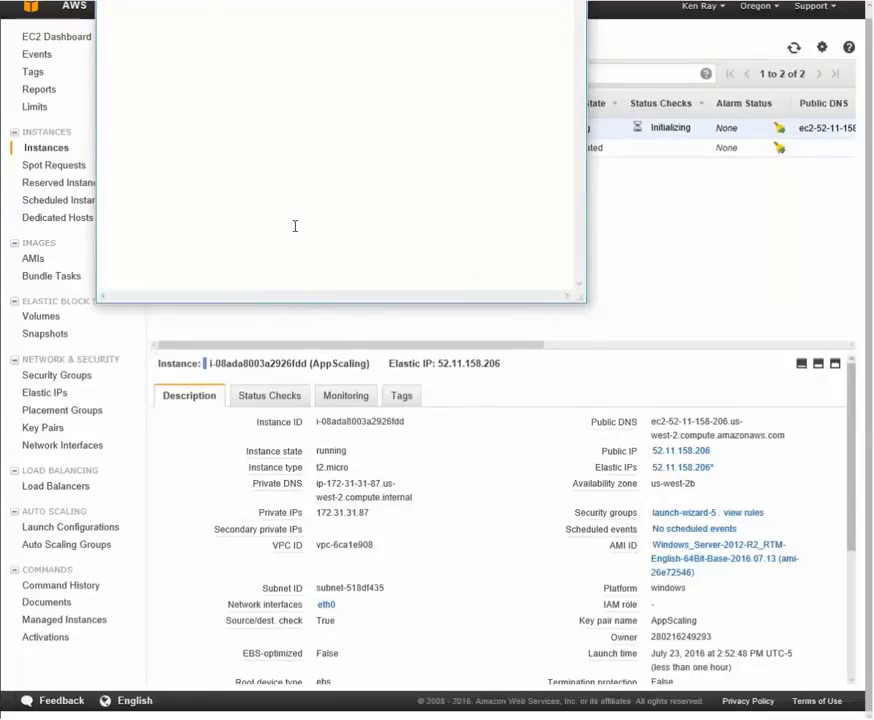
key(ctrl+z)
Copy the entire private key text and return to the EC2 instances list in the browser
right_click(174, 137)
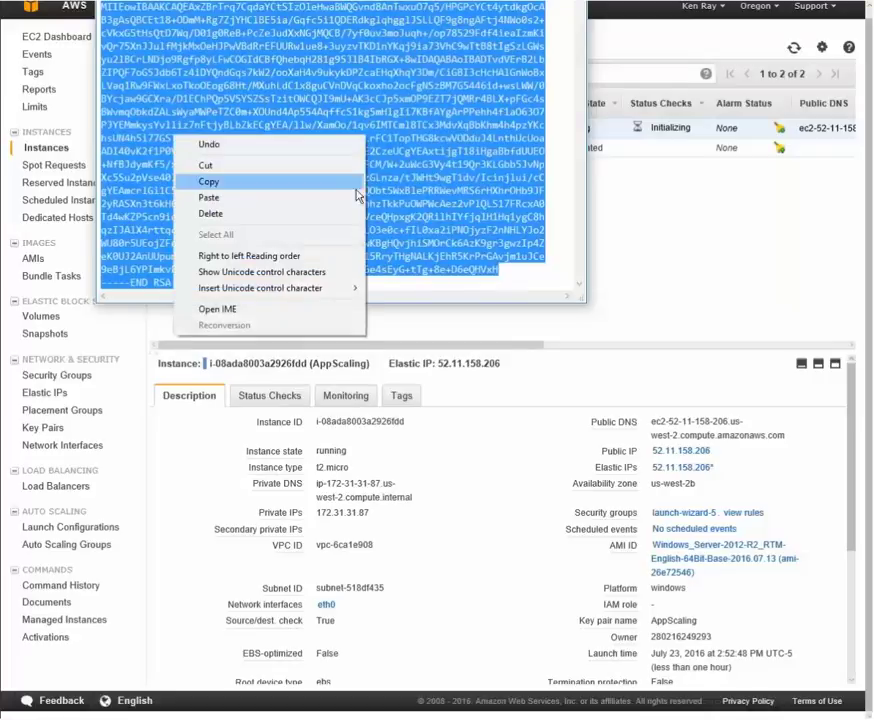
click(291, 186)
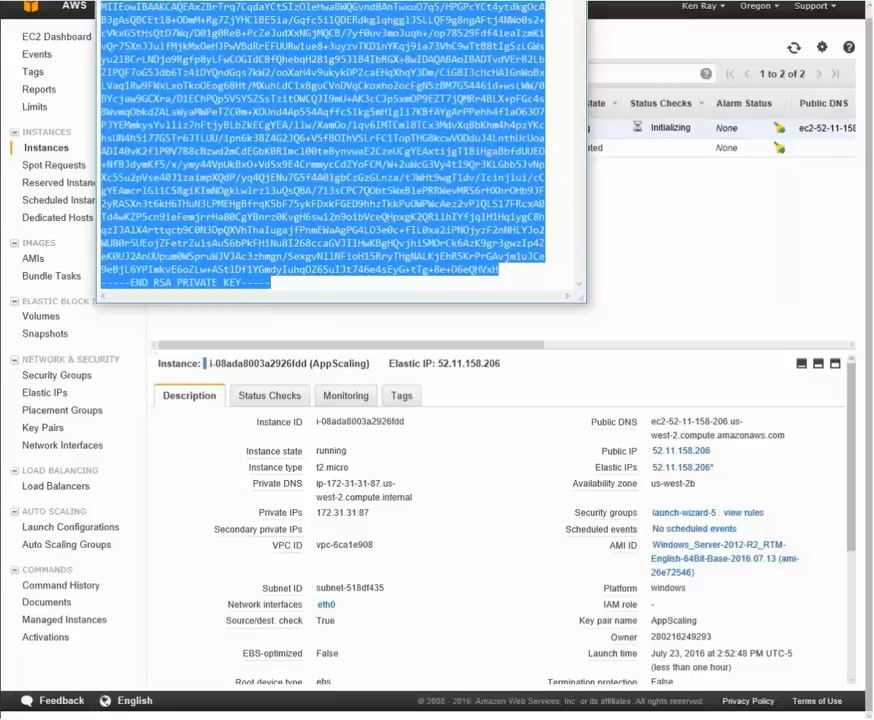
click(474, 2)
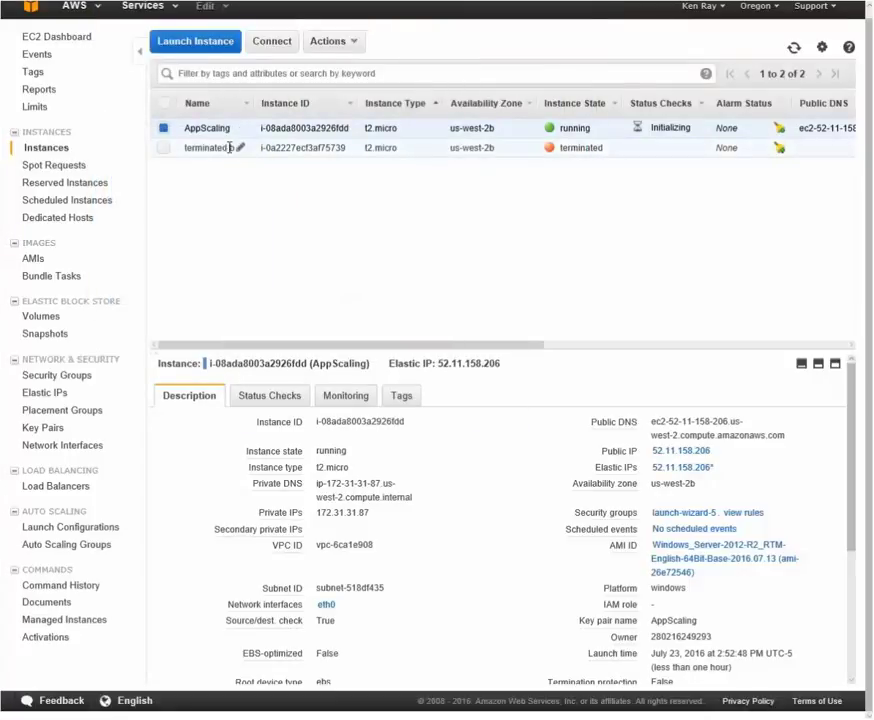
Decrypt the default Windows administrator password of the AppScaling instance by pasting the private key contents
click(331, 49)
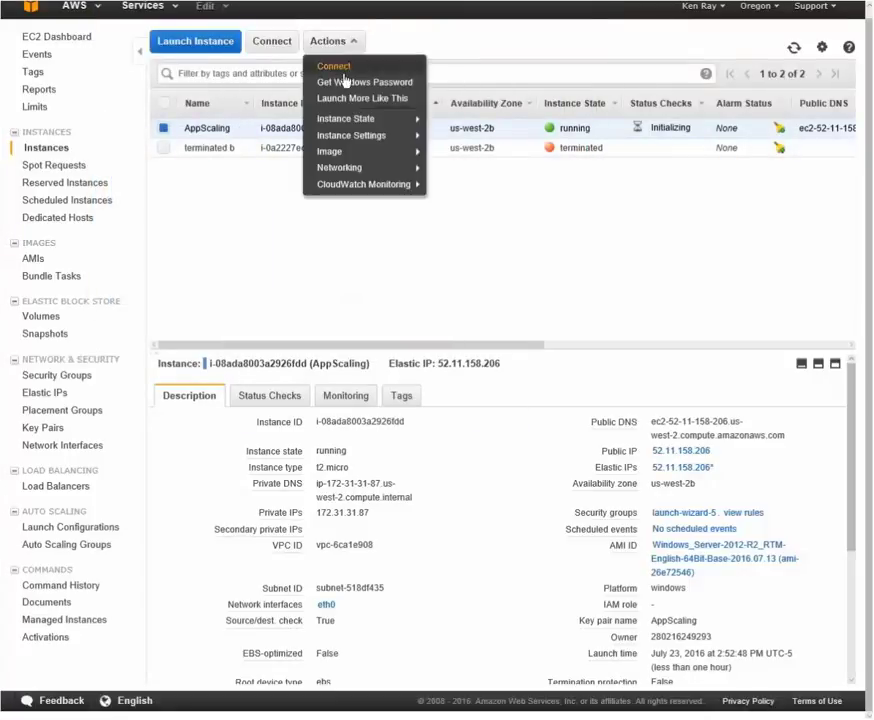
click(345, 84)
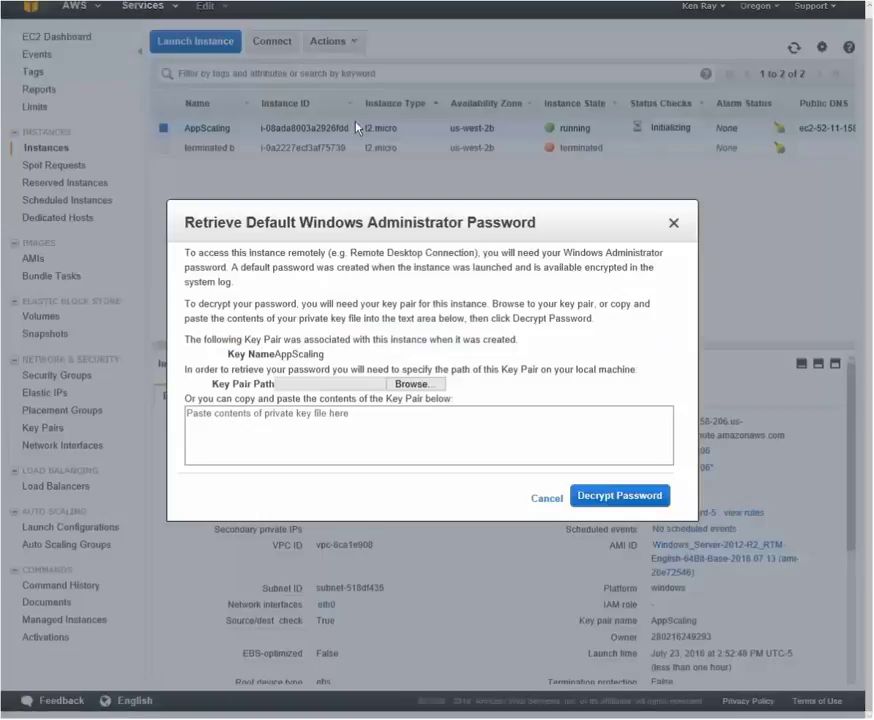
click(466, 434)
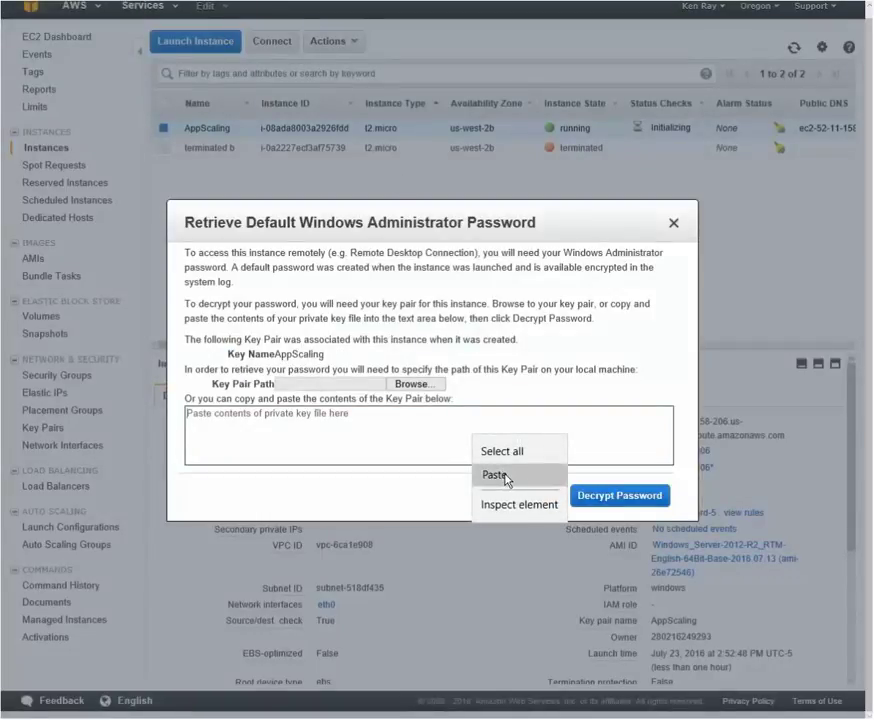
click(505, 478)
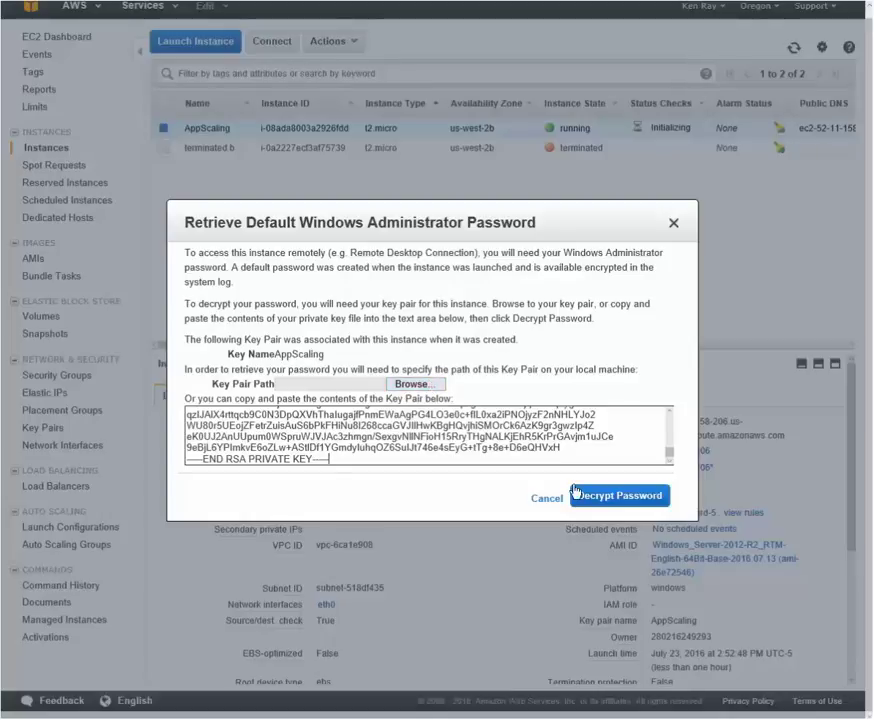
click(620, 496)
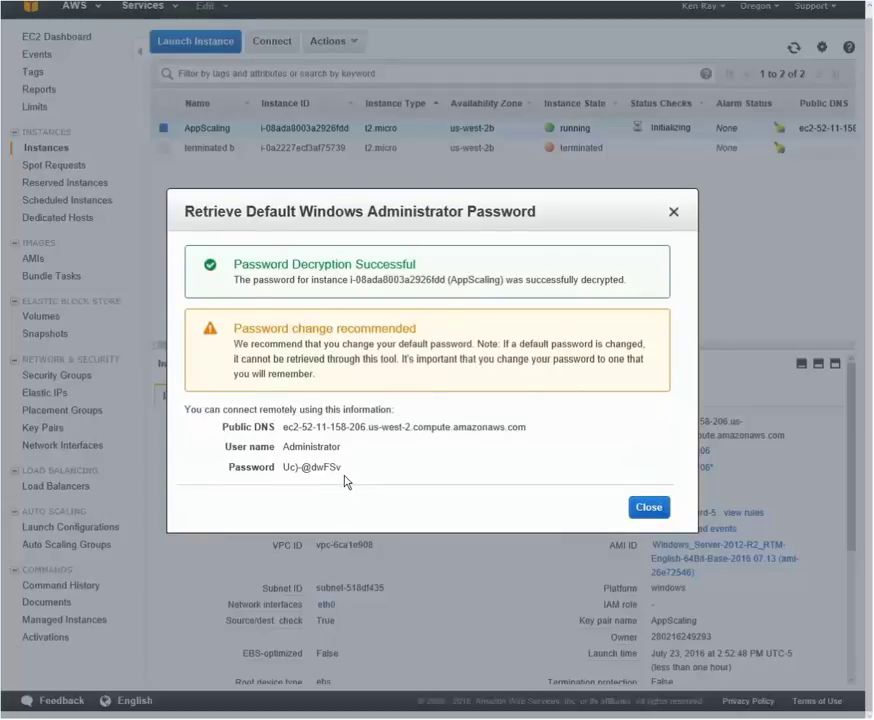
Copy the decrypted administrator password and close the password retrieval dialog
drag(345, 479, 287, 472)
right_click(293, 474)
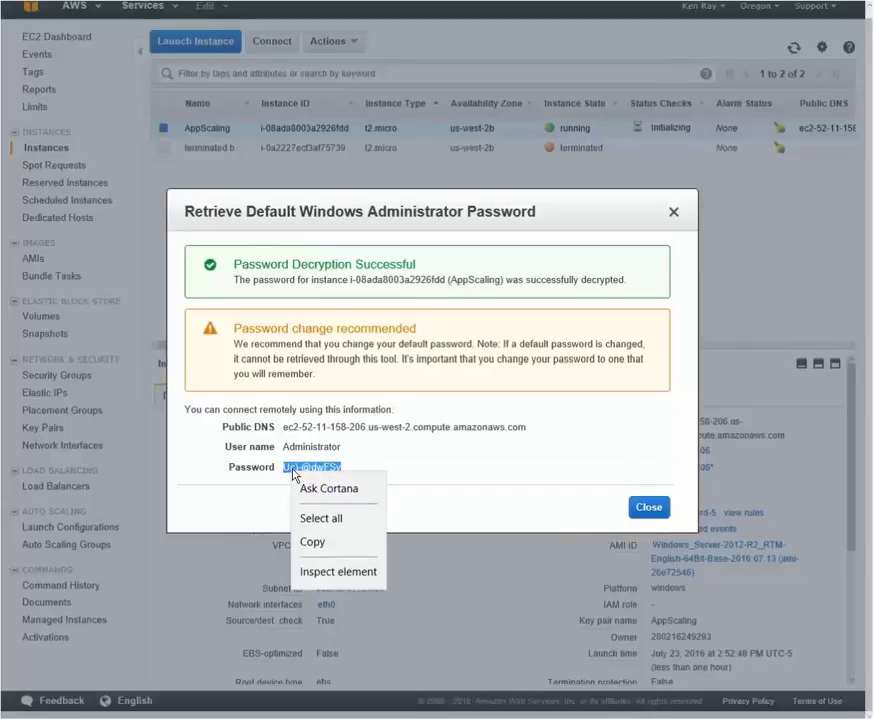
click(313, 542)
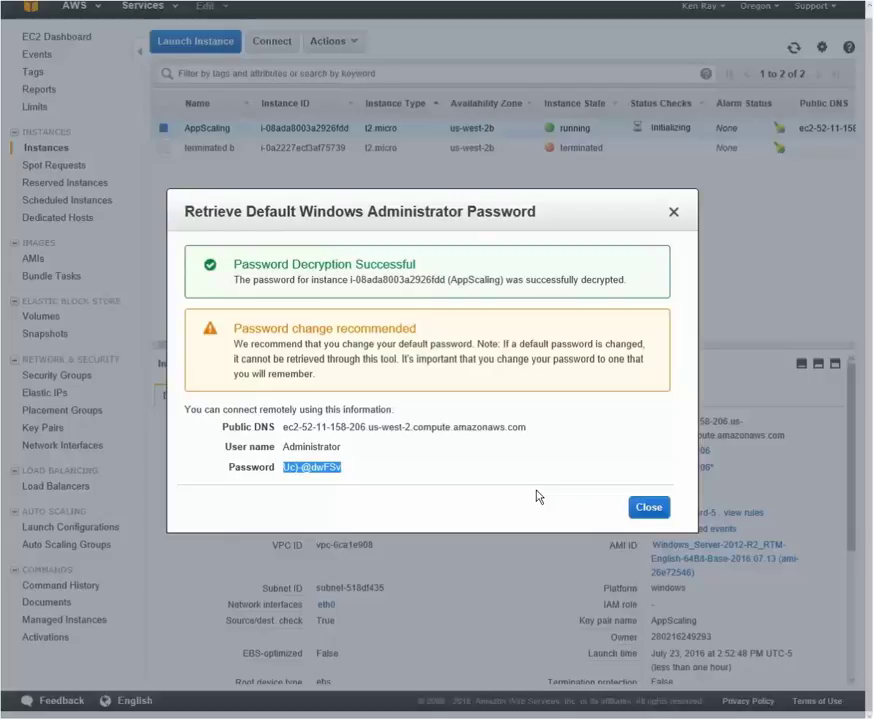
click(641, 512)
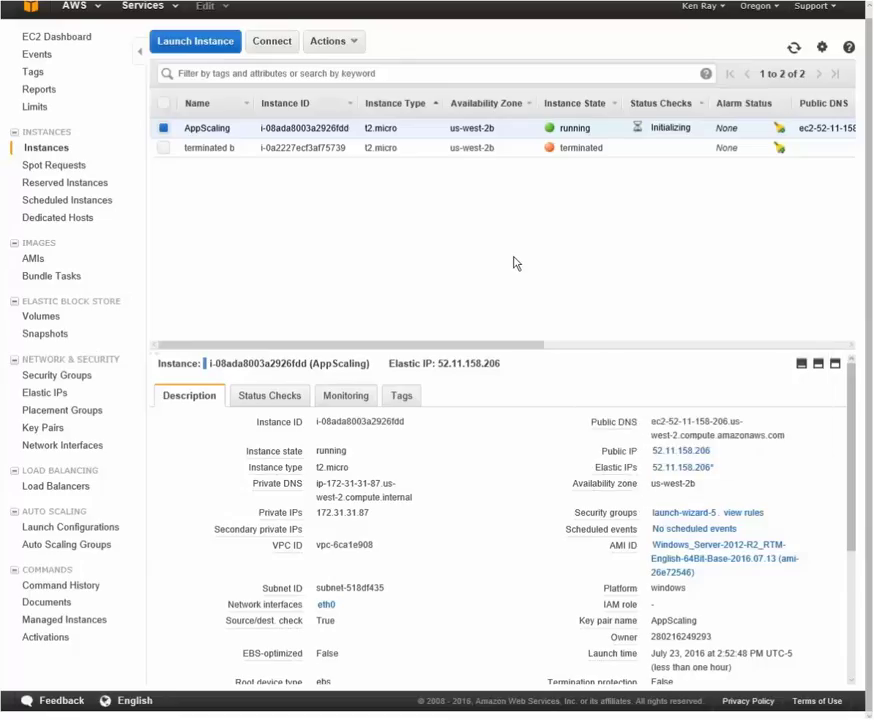